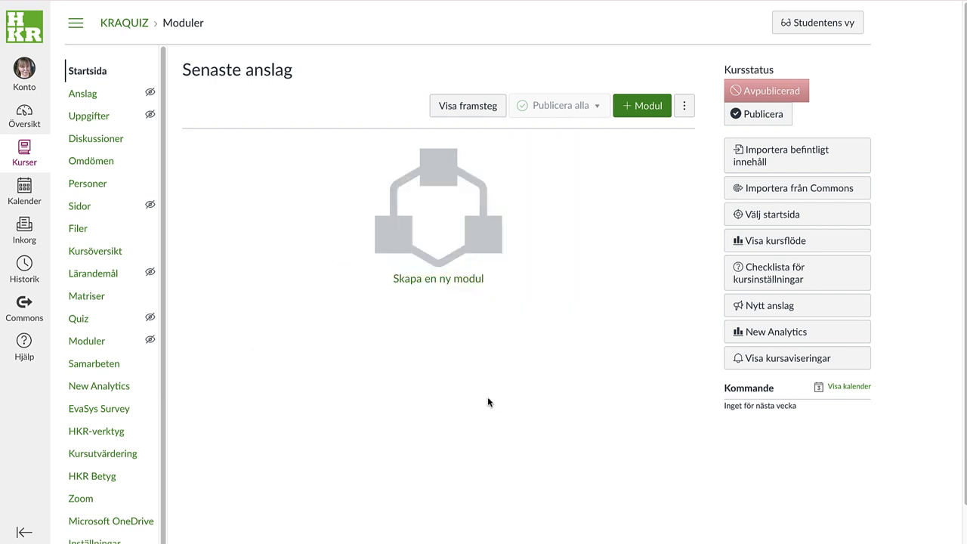
- Create a new question bank named "ACB-frågor" in the KRAQUIZ course's quiz question banks
left_click(82, 322)
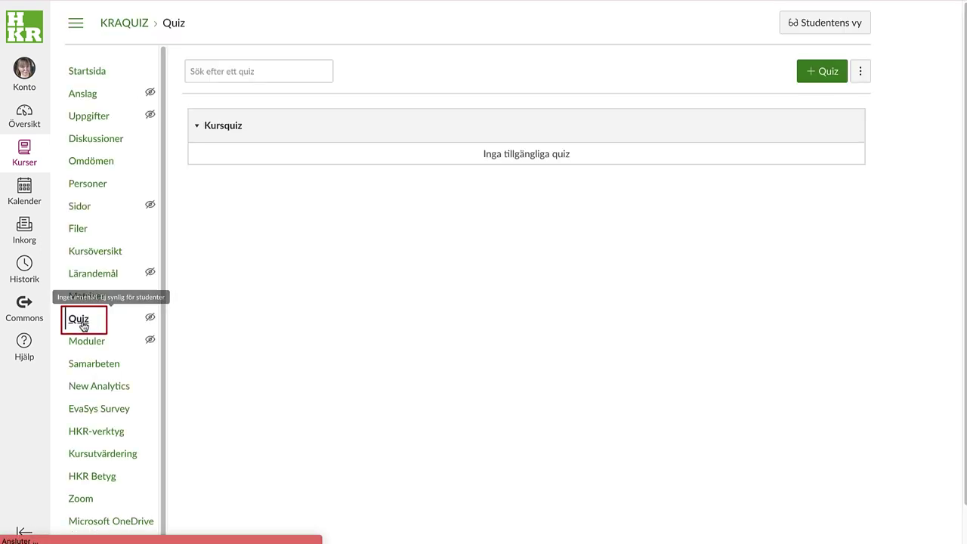
left_click(861, 71)
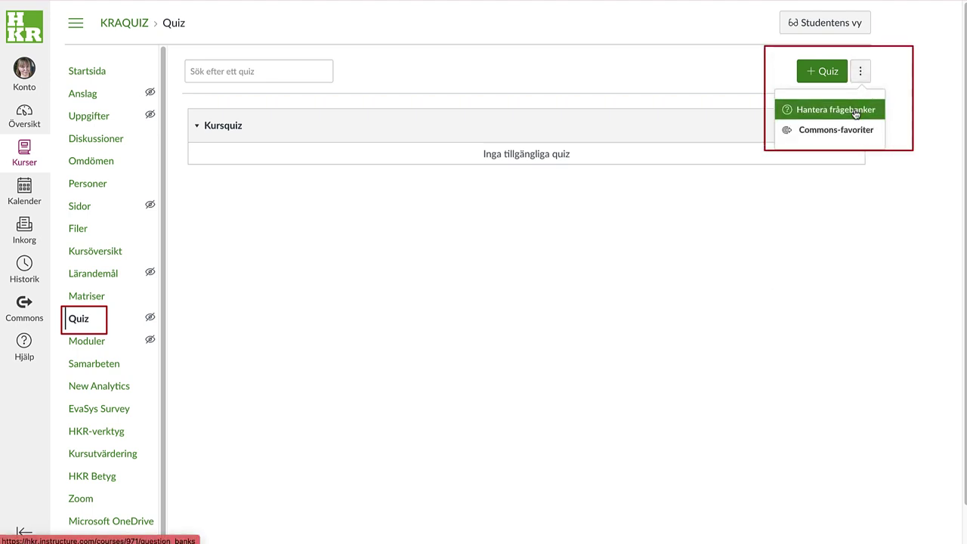
left_click(856, 112)
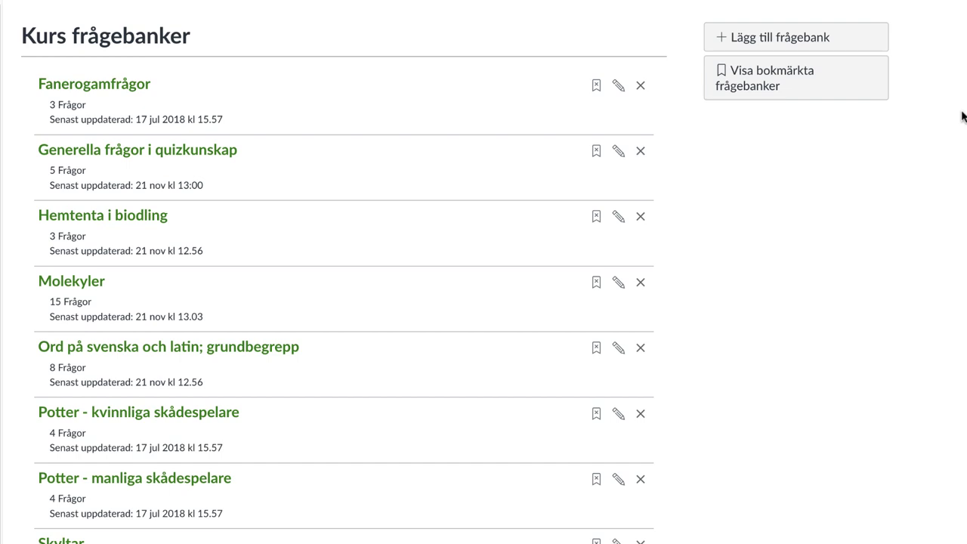
left_click(787, 45)
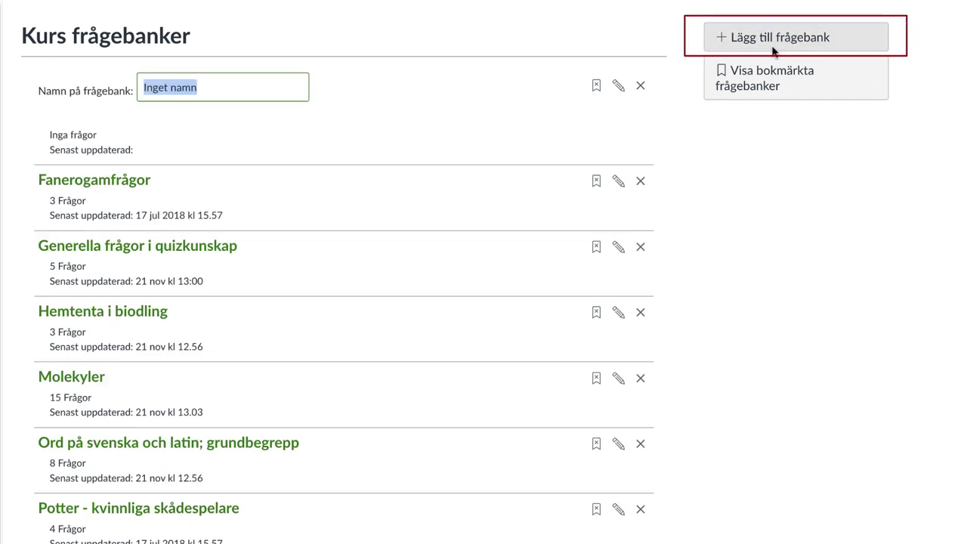
type("ACB-frågor")
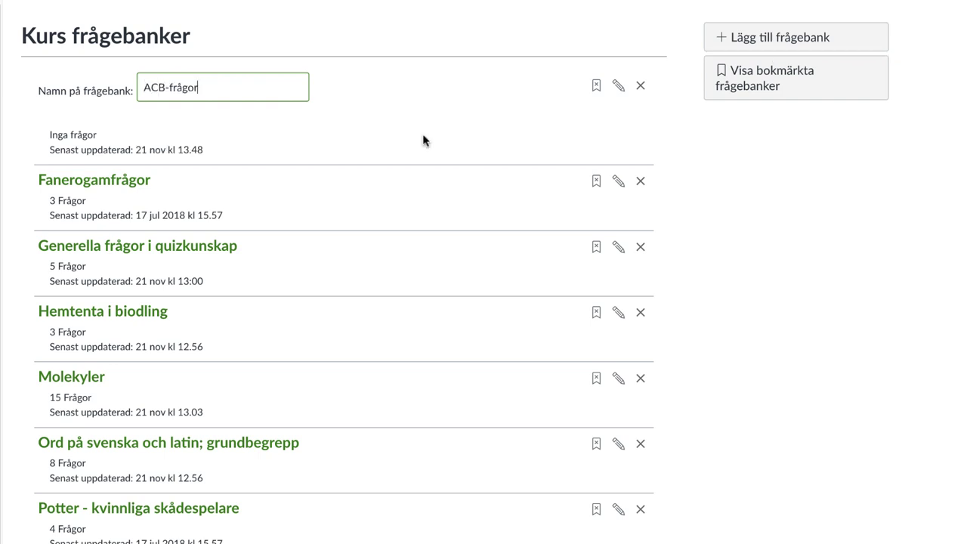
key("Return")
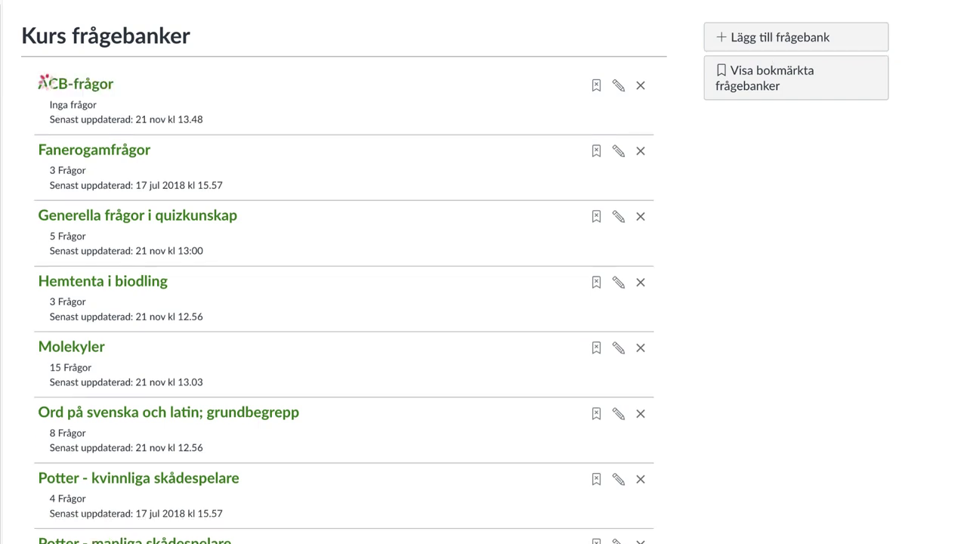
- Write the multiple-choice question "Vilket ord börjar på A?" in the ACB-frågor bank, with answers "Banan" and "Apa", marking "Apa" correct
left_click(101, 85)
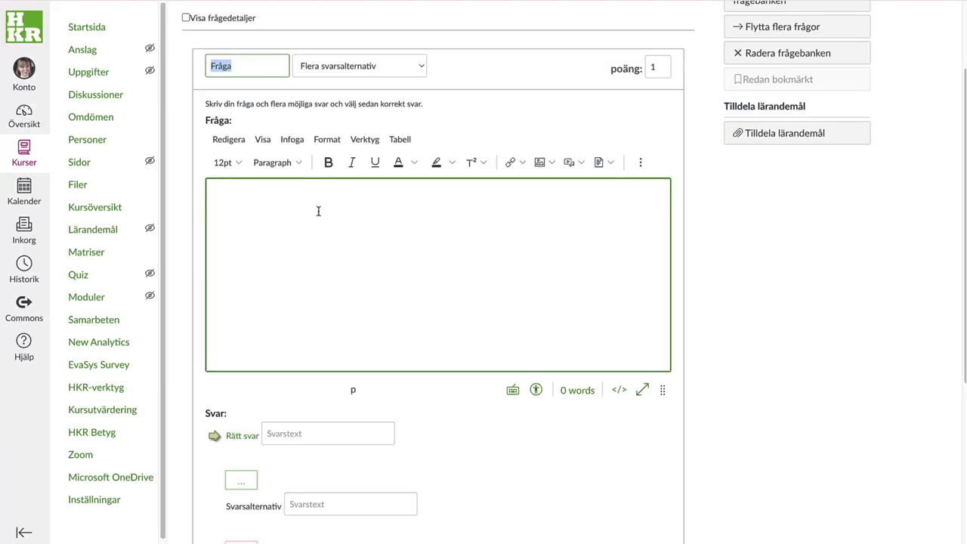
type("Vilket ord börjar på A?")
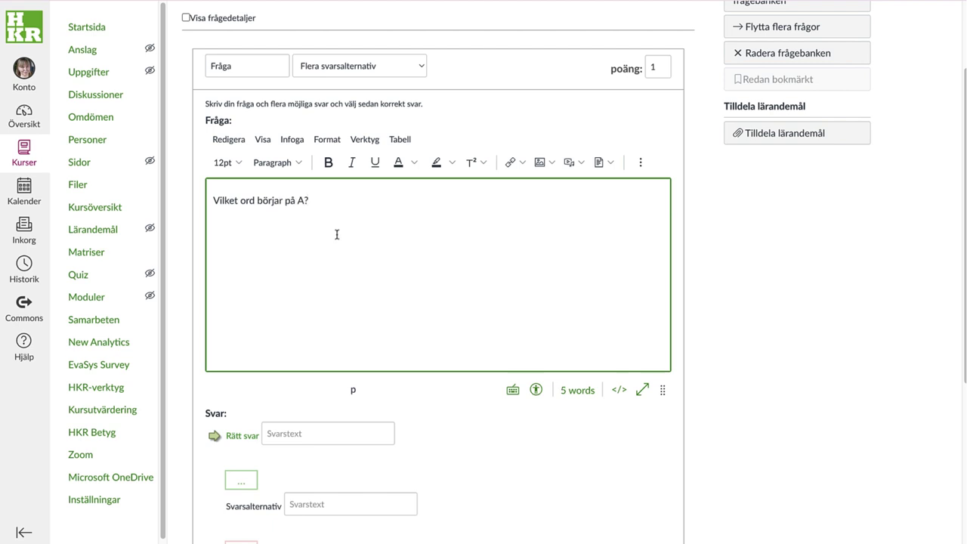
left_click(332, 434)
type("Banan")
left_click(350, 415)
type("Apa")
left_click(214, 417)
- Add the wrong answers "Citron" and "Dromedar", save the question and show the bank's question details
left_click(350, 486)
type("Citron")
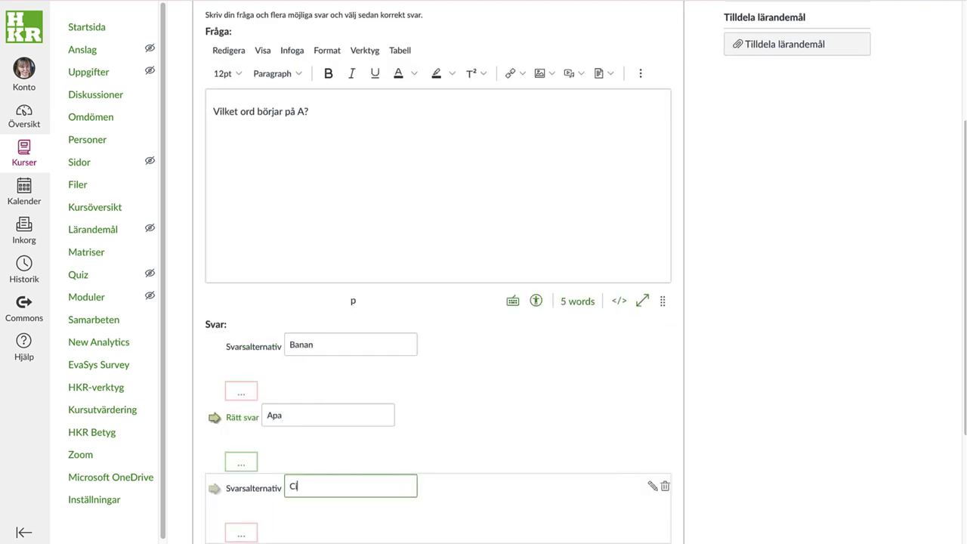
scroll(658, 368, "down", 3)
left_click(350, 368)
type("Dromedar")
left_click(302, 484)
left_click(186, 87)
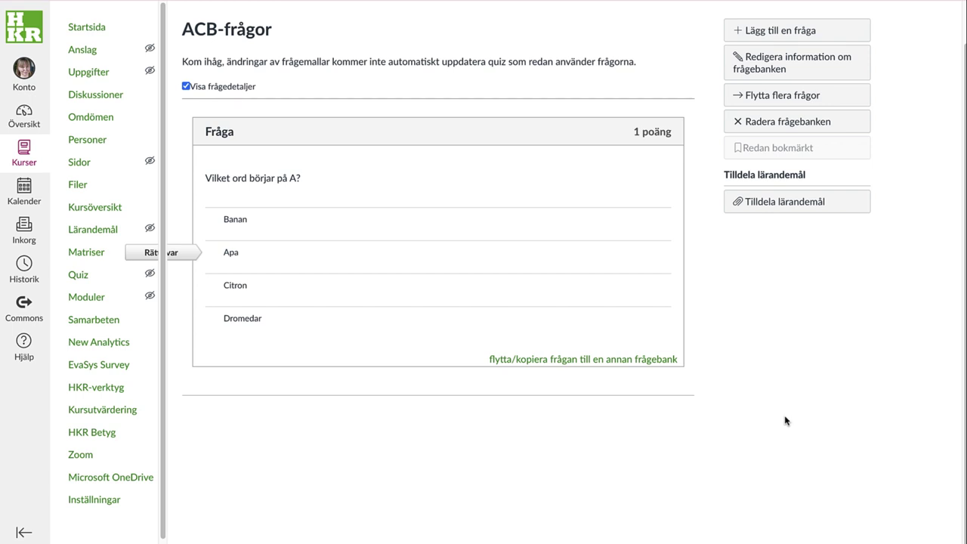
- Start a course content import into KRAQUIZ that copies specific content from the Canvas course "Quizexperiment med mera"
left_click(123, 502)
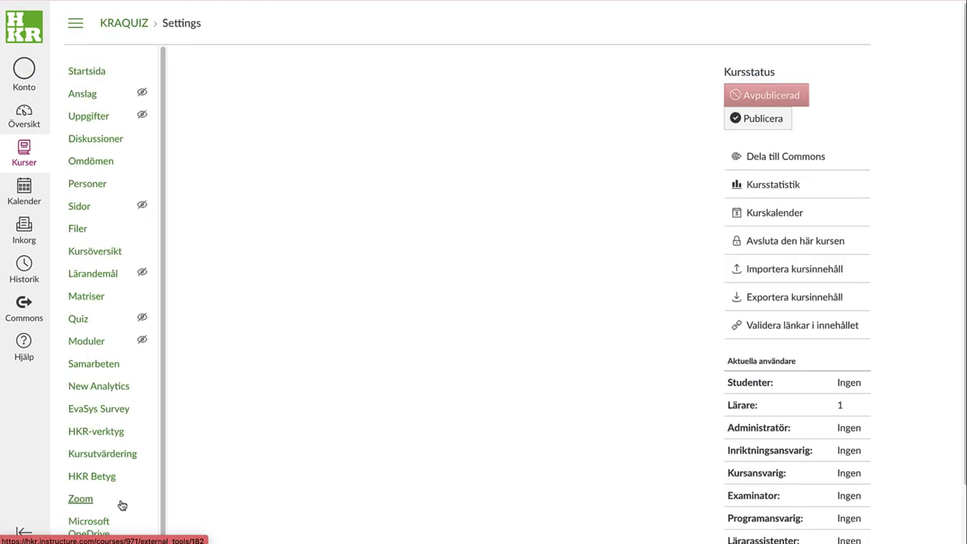
left_click(775, 276)
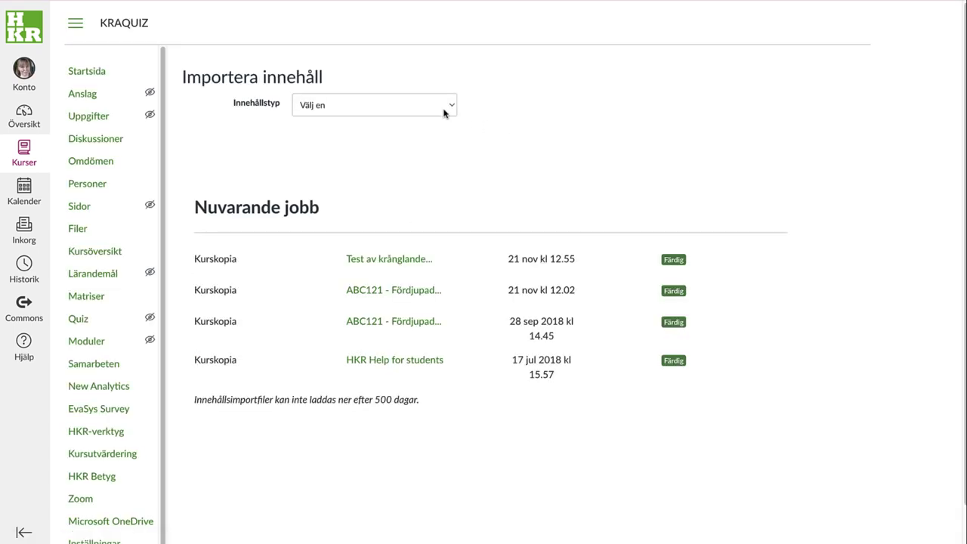
left_click(444, 113)
left_click(410, 120)
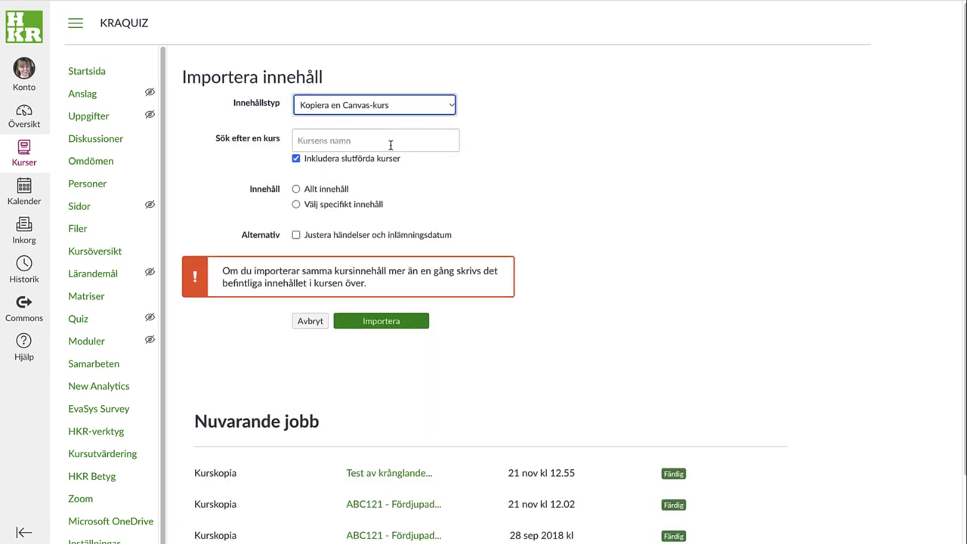
left_click(387, 148)
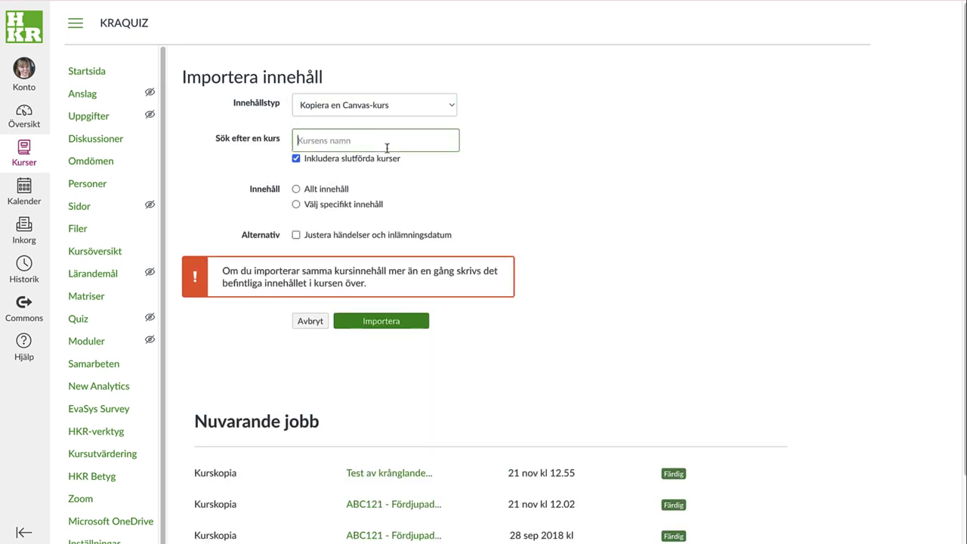
type("quiz")
left_click(389, 165)
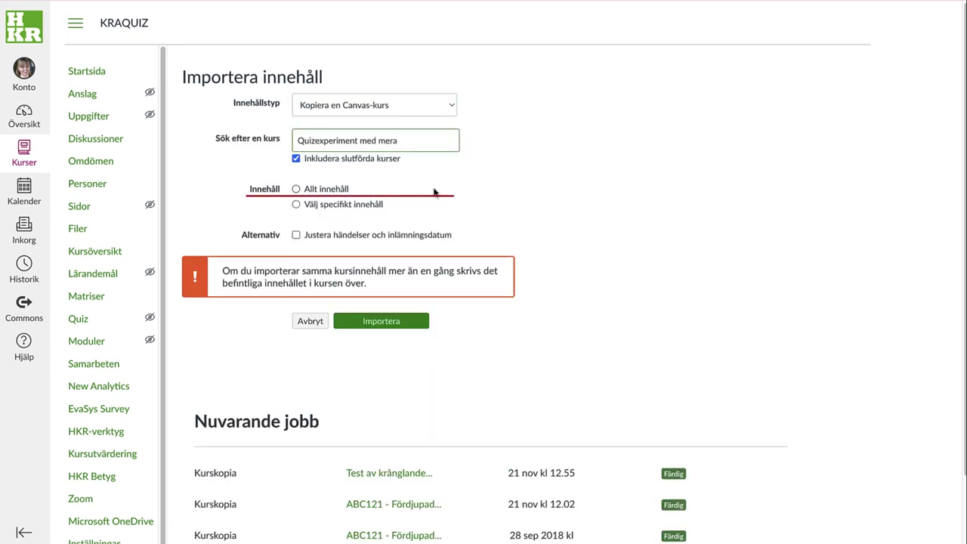
left_click(296, 206)
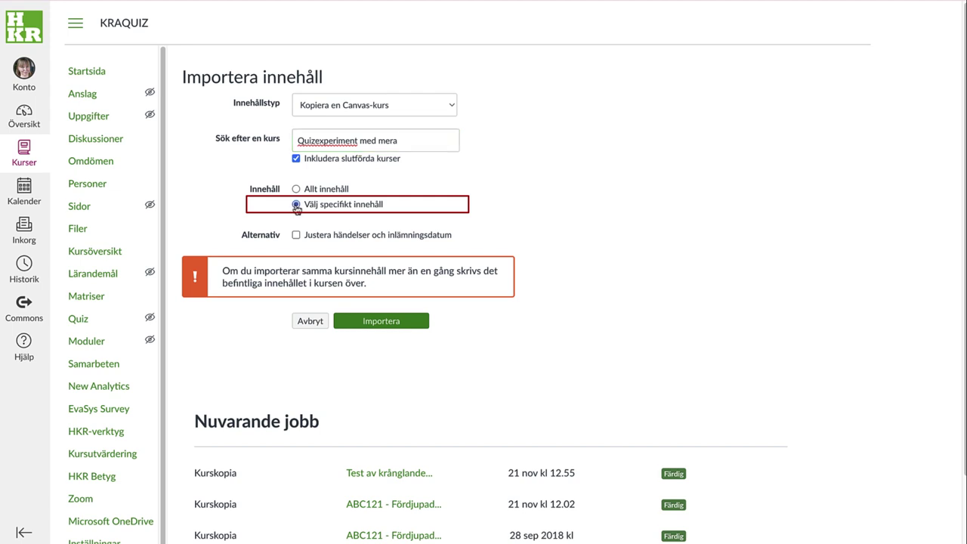
left_click(395, 321)
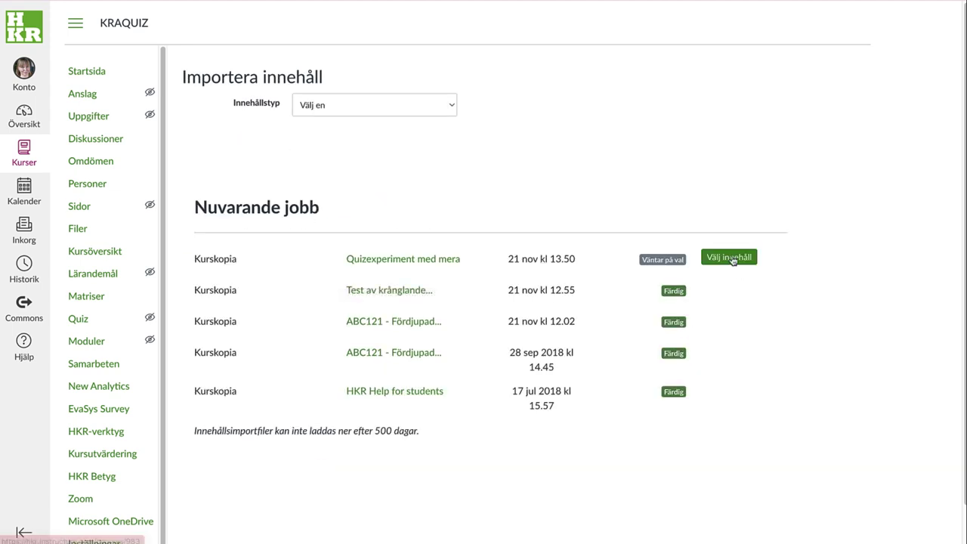
- Select only the question banks "Spindlar" and "Tillgänglighet i nätkurser" for the pending course copy and run the import
left_click(732, 259)
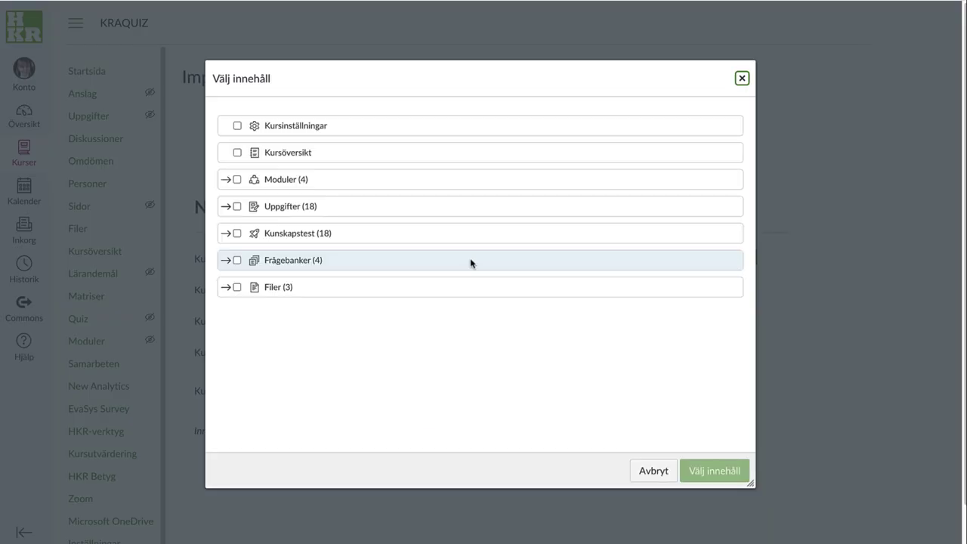
left_click(226, 265)
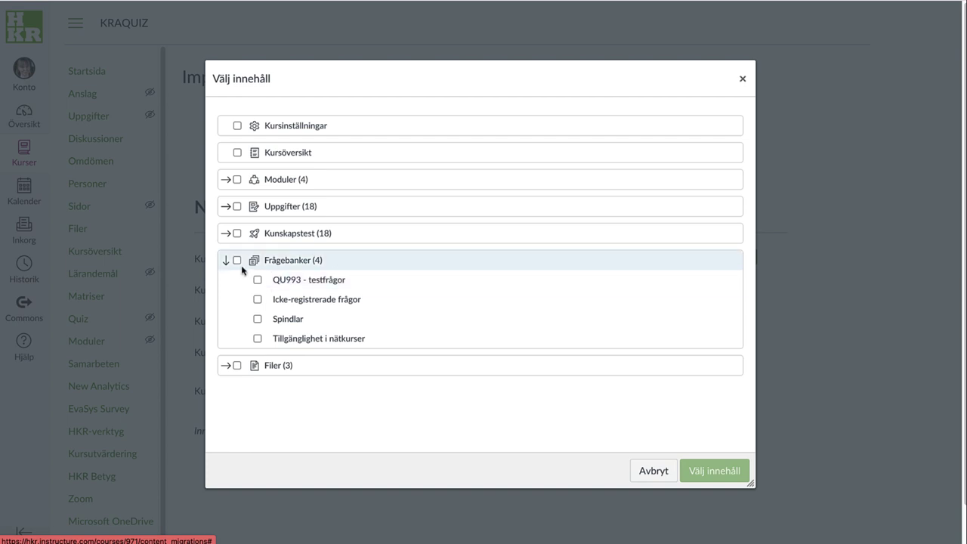
left_click(257, 319)
left_click(258, 340)
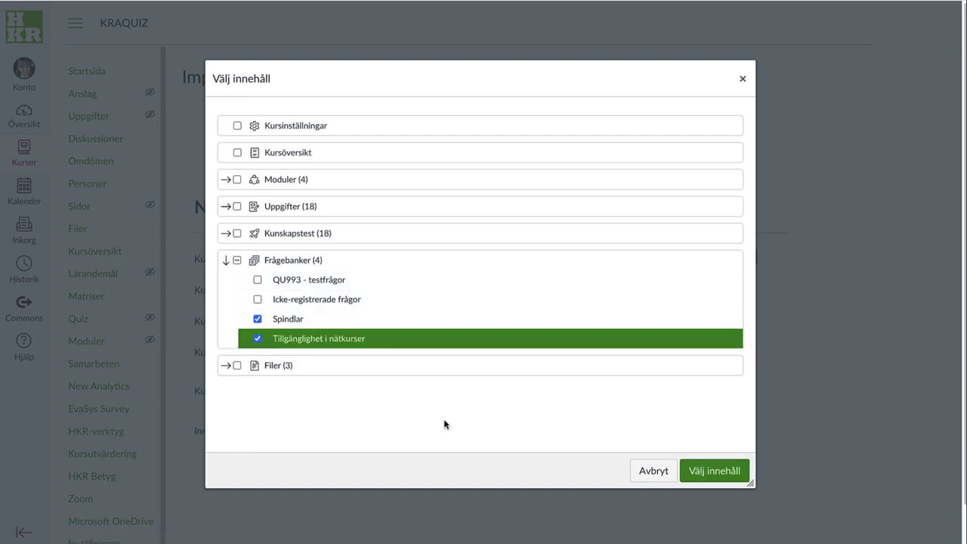
left_click(709, 471)
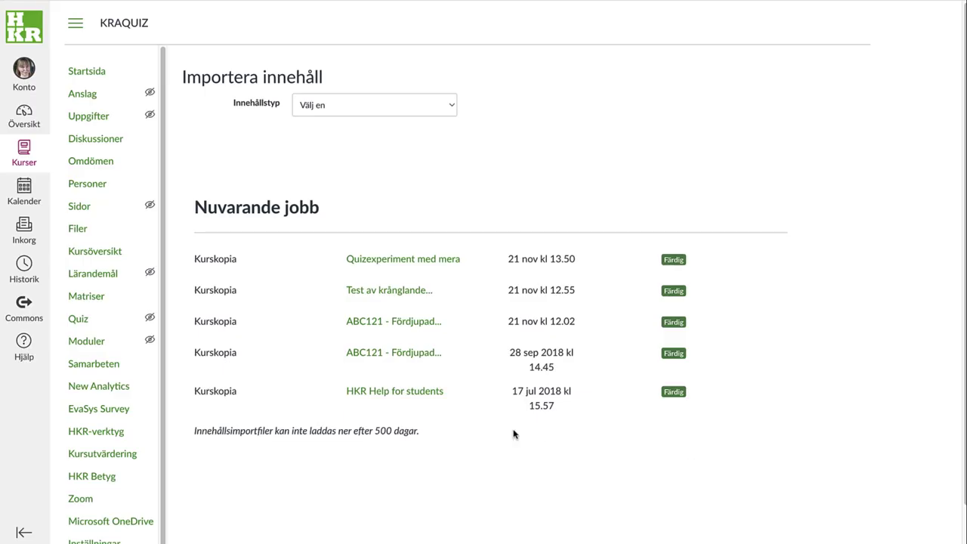
- Bookmark the question banks "Spindlar" and "Tillgänglighet i nätkurser" in the KRAQUIZ course's question bank list
left_click(78, 323)
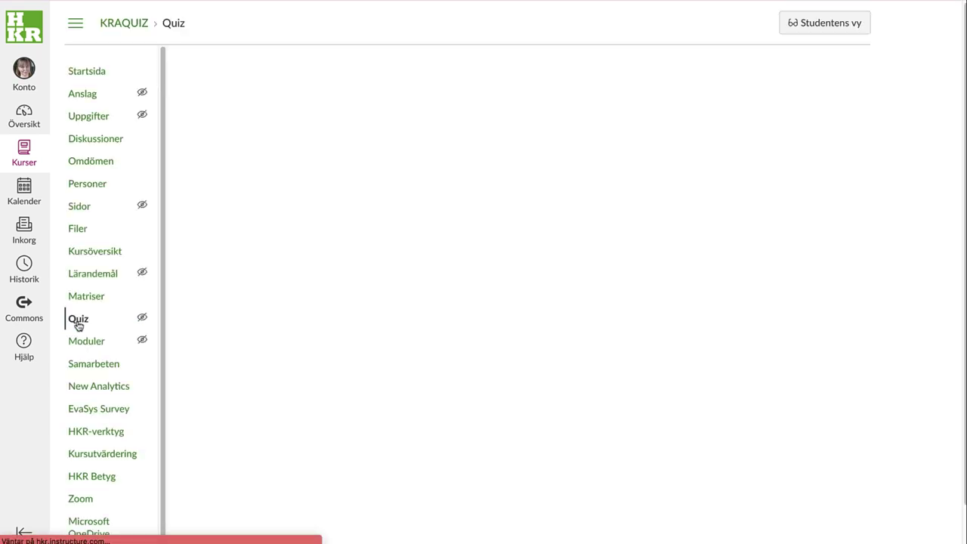
left_click(862, 76)
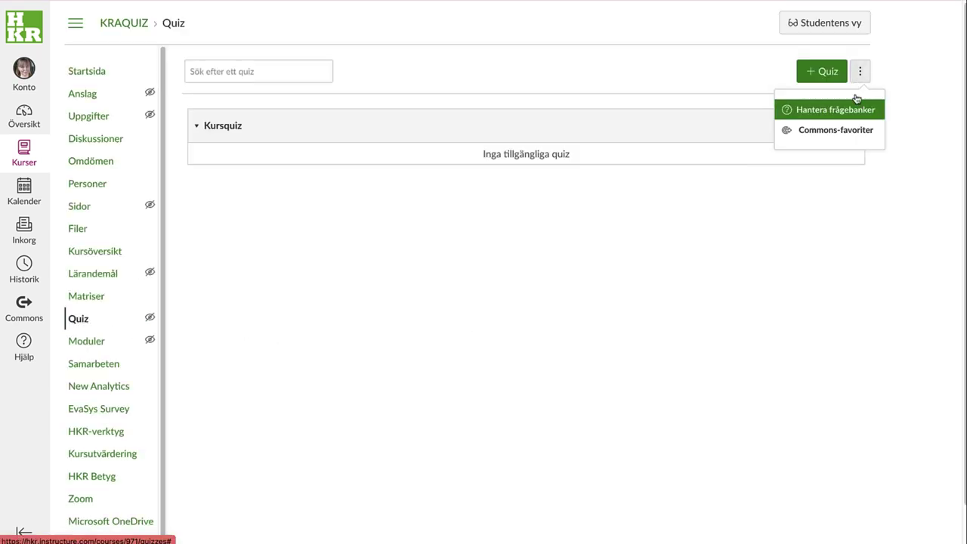
left_click(849, 110)
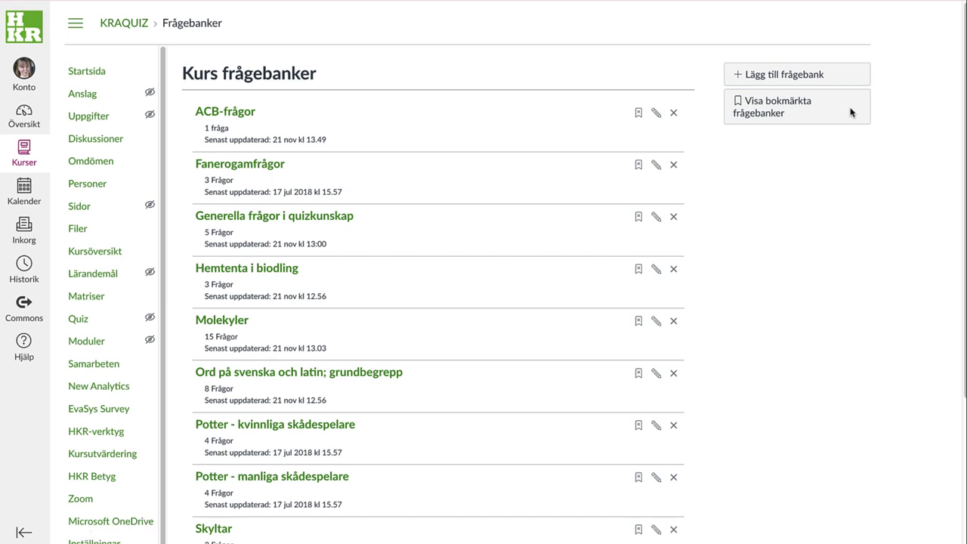
scroll(892, 252, "down", 1)
scroll(892, 252, "down", 2)
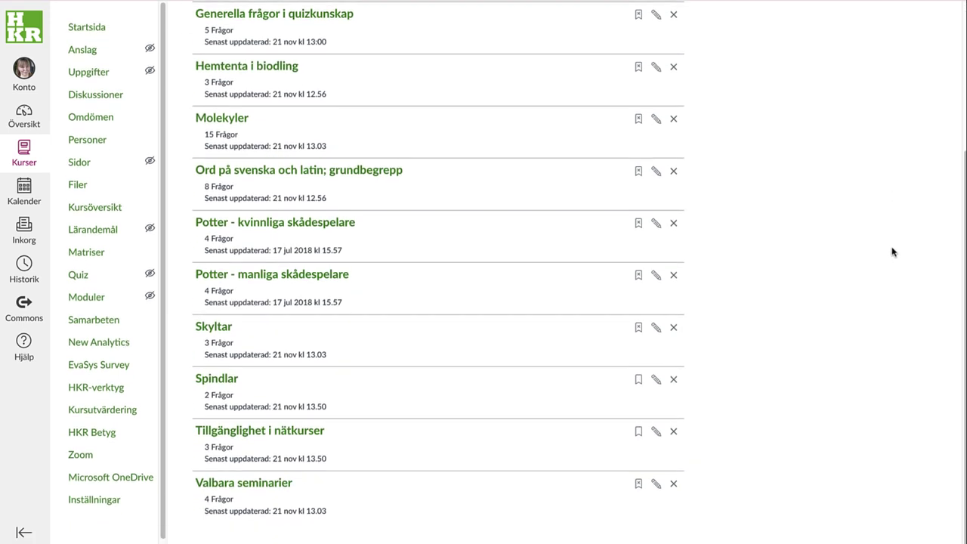
left_click(640, 383)
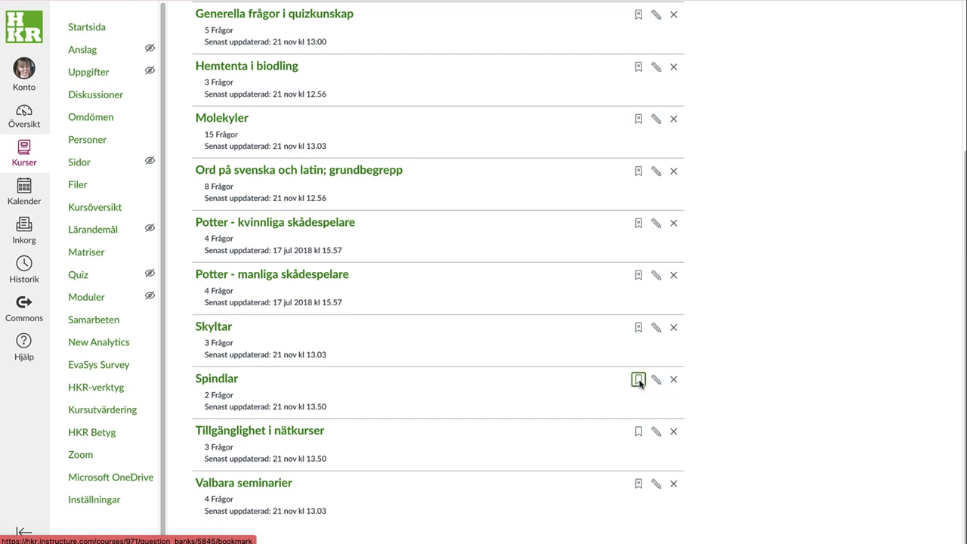
left_click(639, 433)
left_click(809, 416)
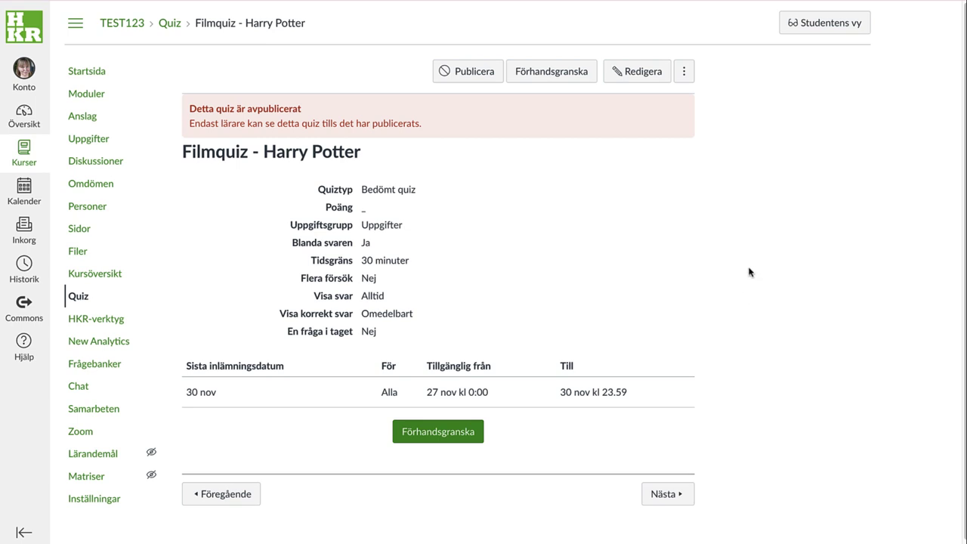
- Add all questions from the "Potter - kvinnliga skådespelare" bank to the quiz "Filmquiz - Harry Potter" without a question group
left_click(642, 78)
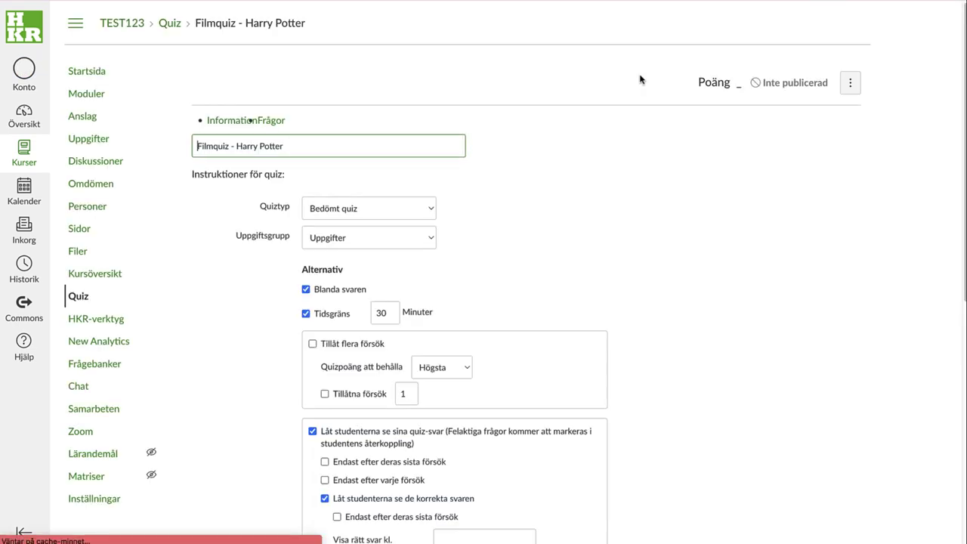
left_click(277, 125)
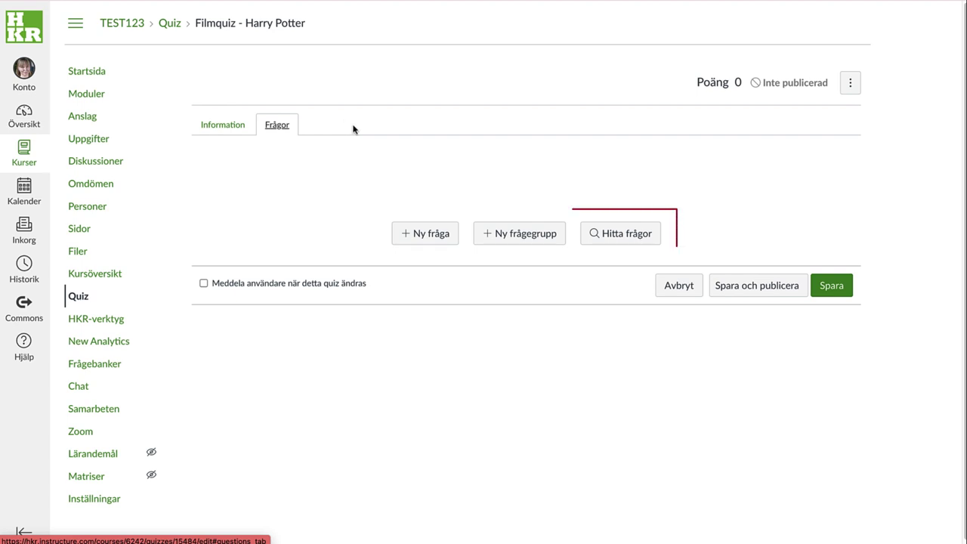
left_click(627, 234)
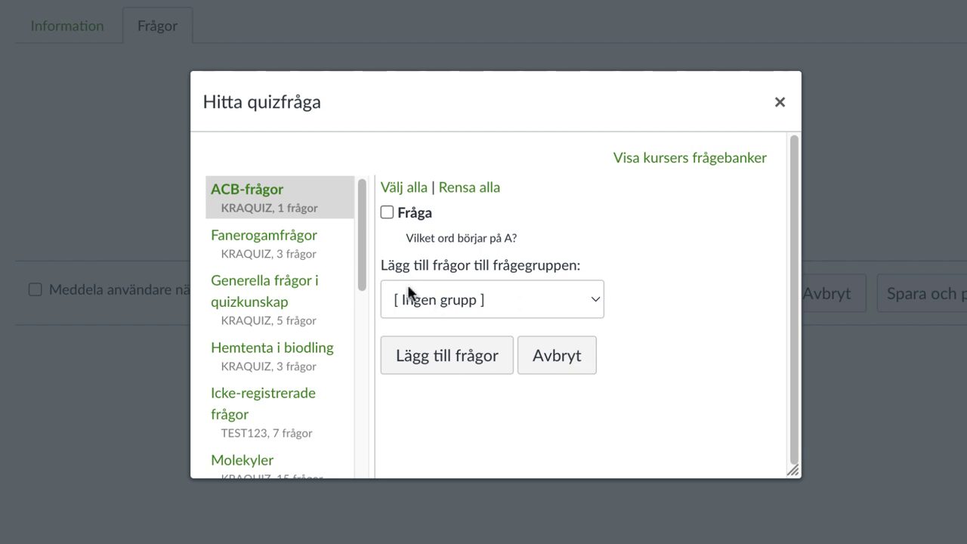
scroll(350, 330, "down", 3)
scroll(350, 330, "down", 6)
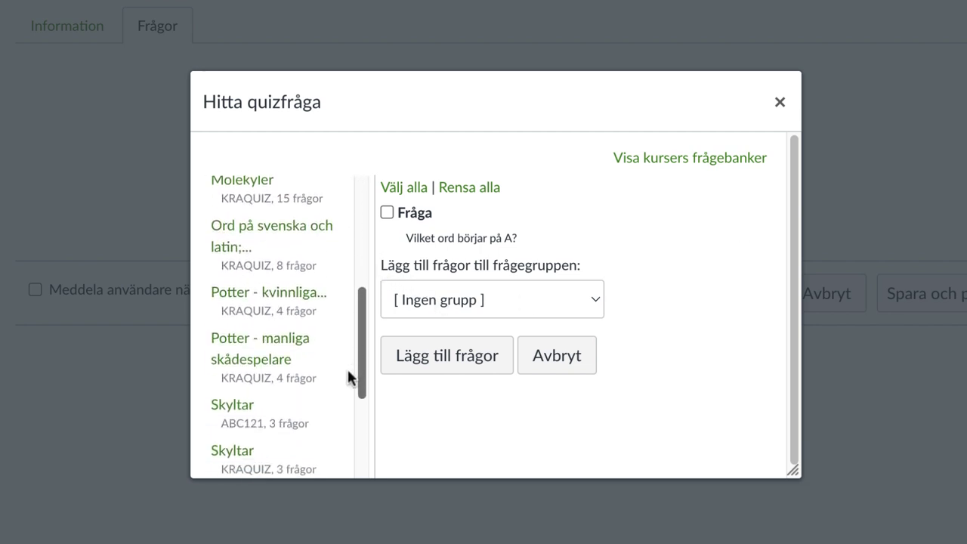
left_click(295, 254)
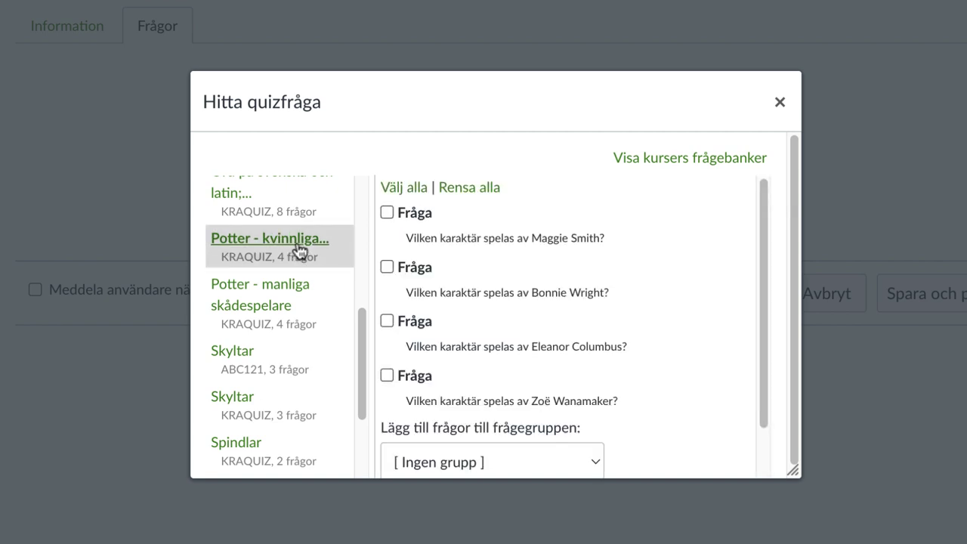
left_click(403, 189)
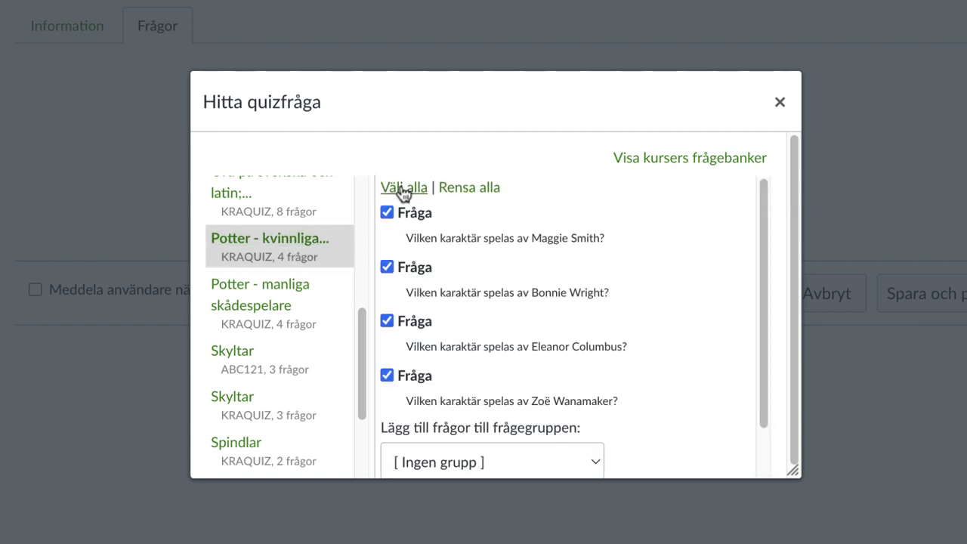
scroll(761, 257, "down", 2)
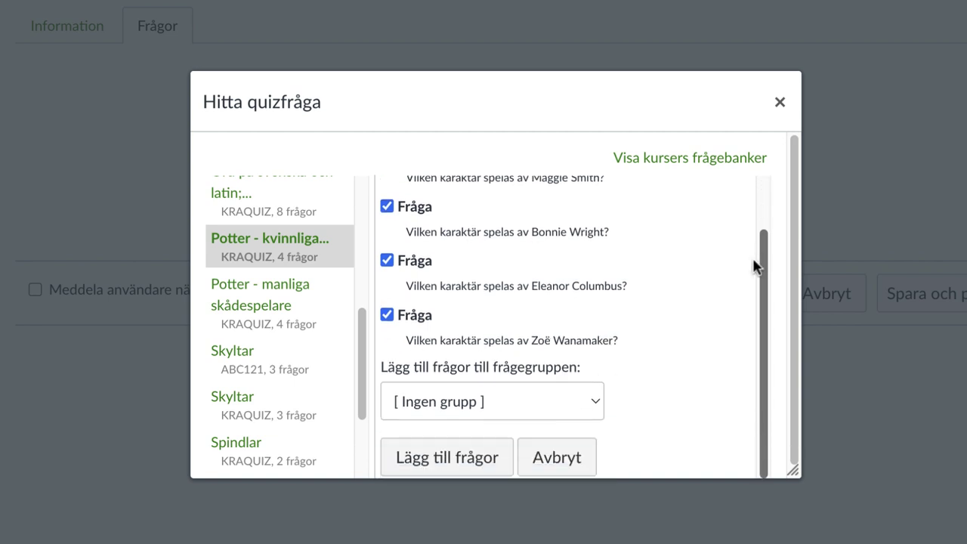
left_click(474, 464)
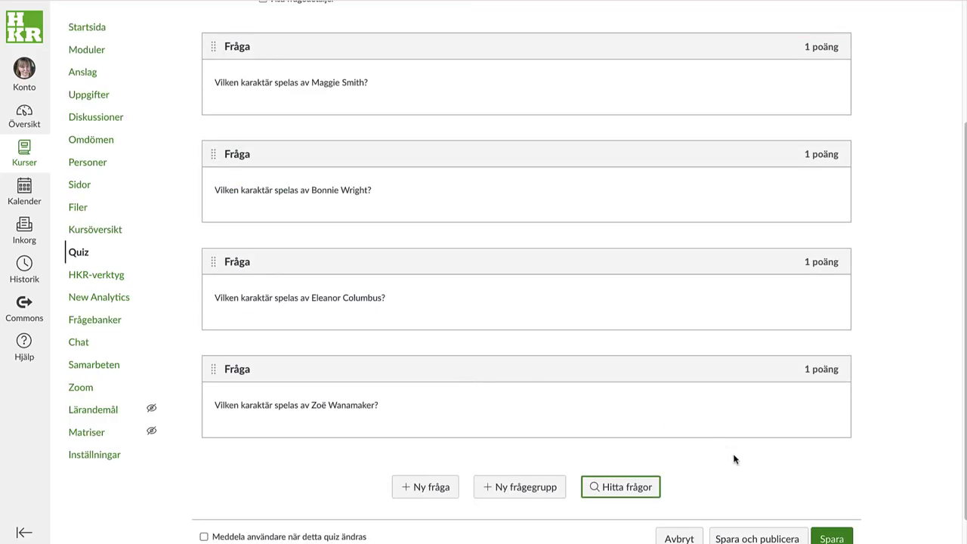
- Add all questions from the "Potter - manliga skådespelare" bank to the quiz without a question group
left_click(632, 489)
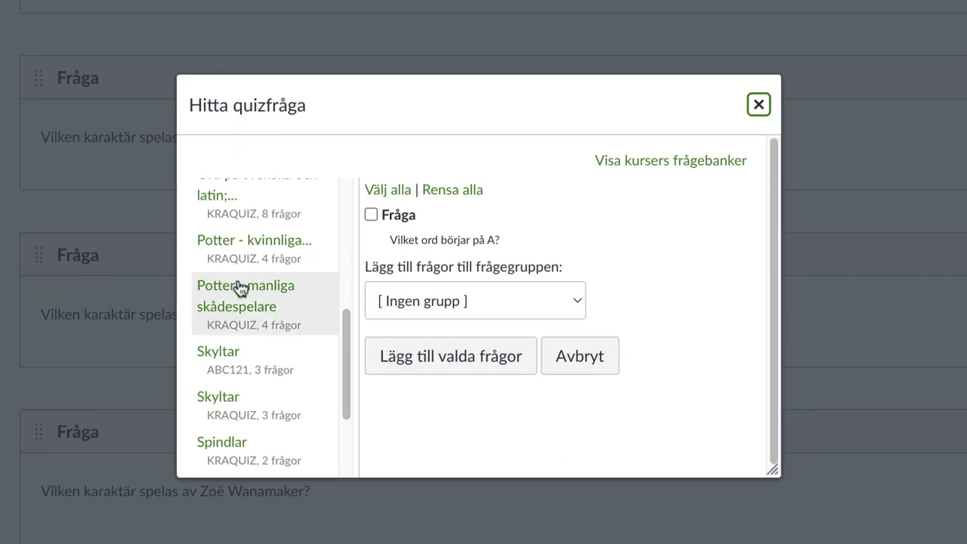
left_click(269, 291)
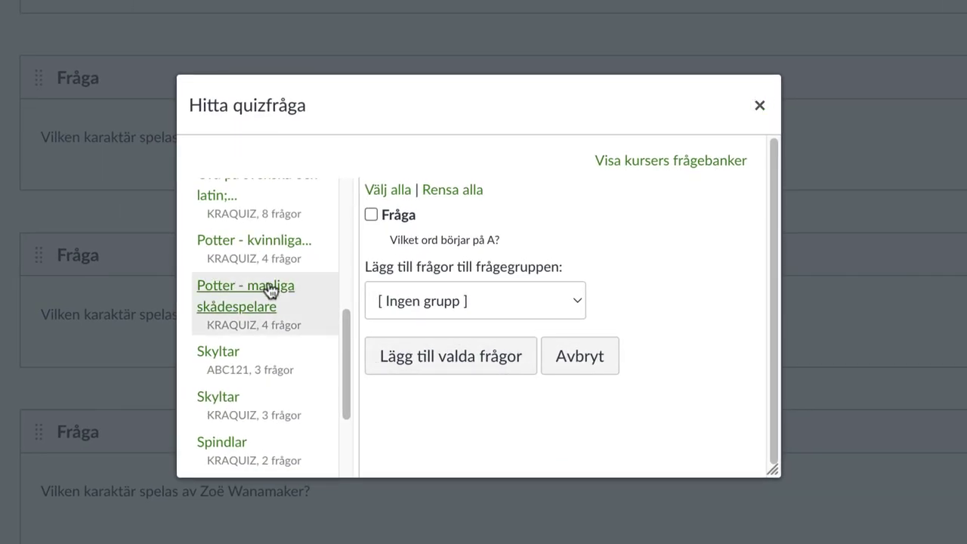
left_click(378, 197)
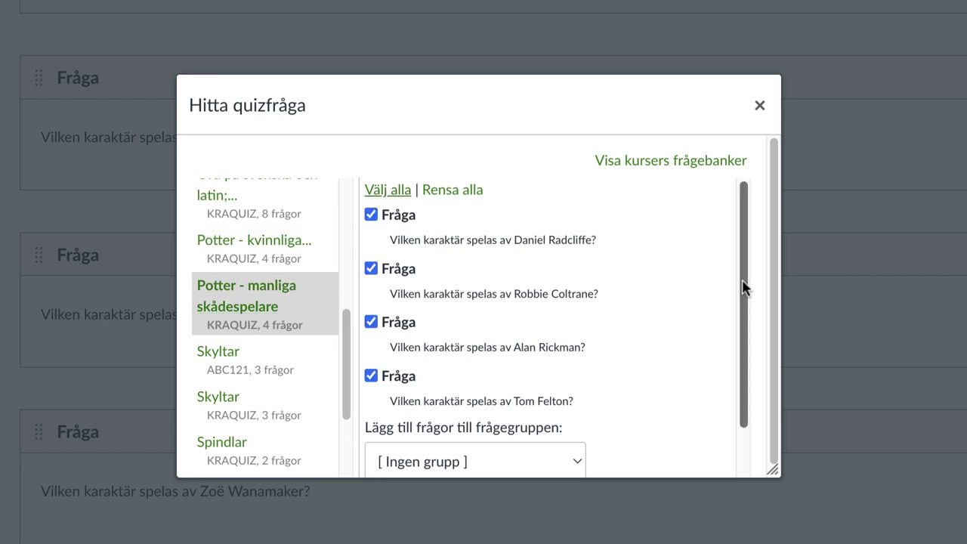
left_click_drag(743, 288, 745, 346)
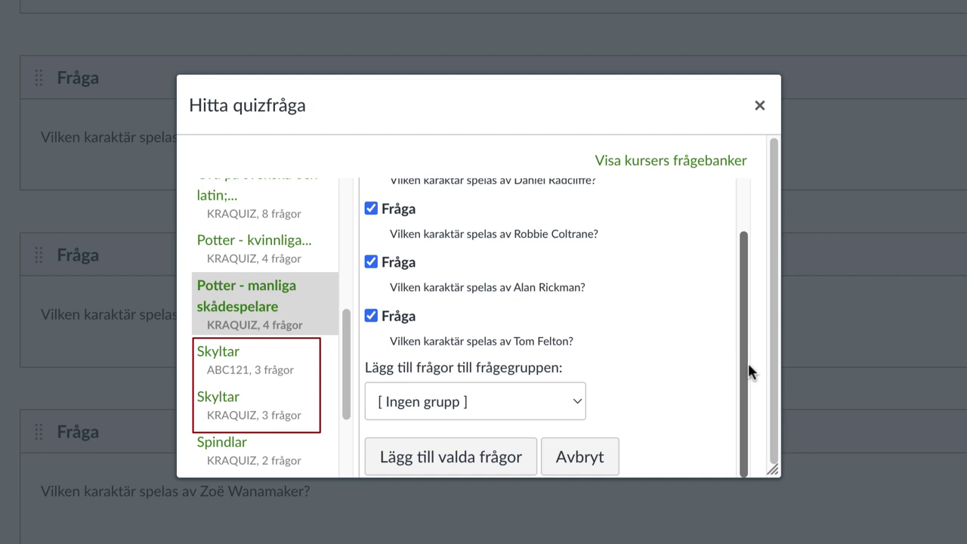
left_click(476, 463)
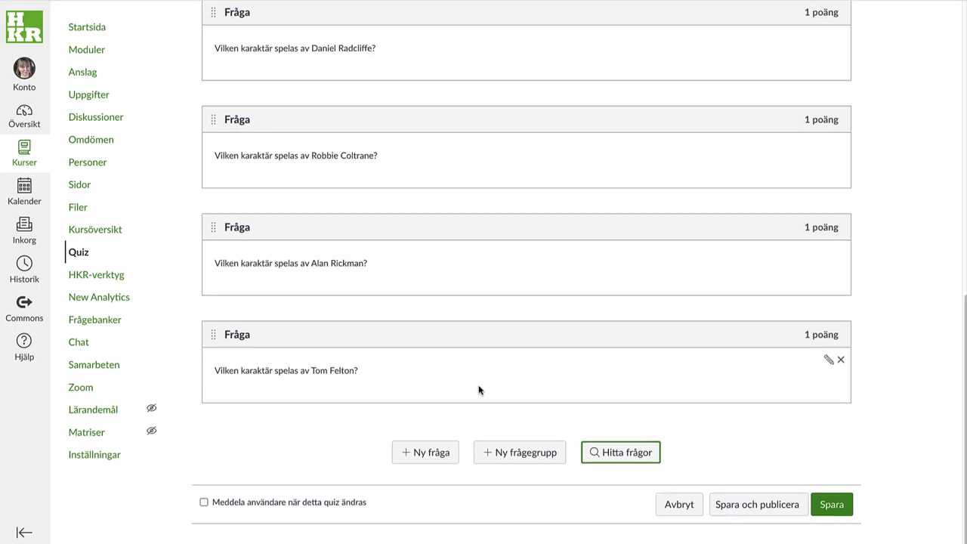
- Save and publish the quiz "Filmquiz - Harry Potter", and preview its questions in the published version
left_click(768, 514)
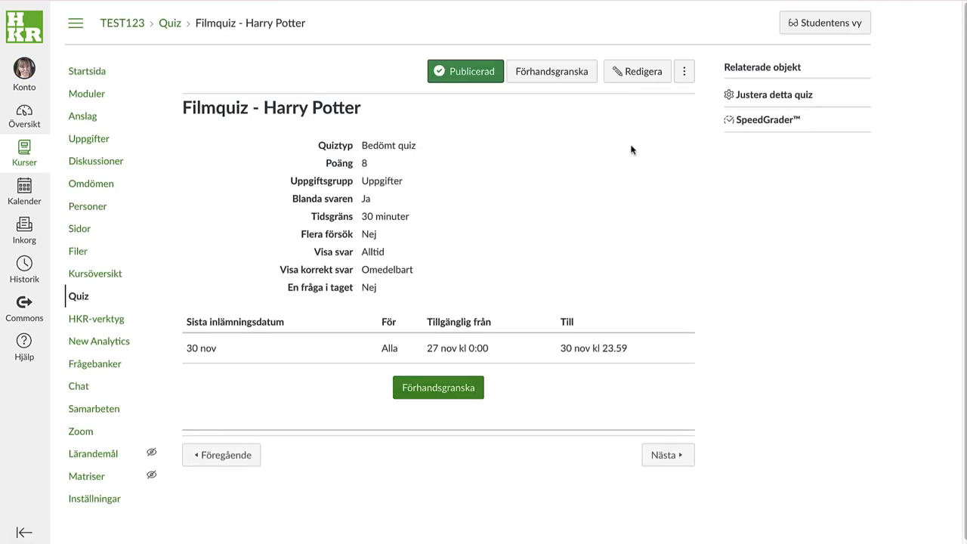
left_click(563, 72)
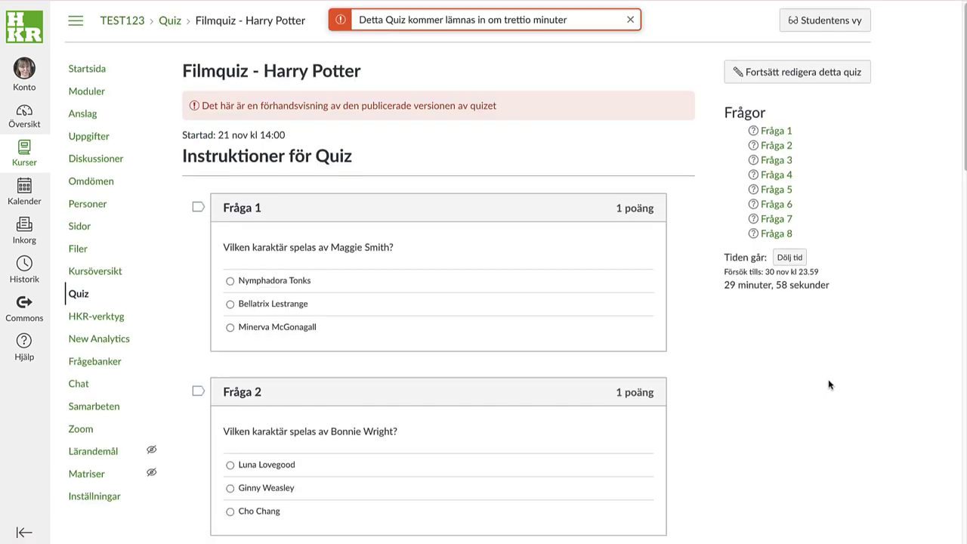
scroll(829, 384, "down", 1)
scroll(829, 385, "down", 7)
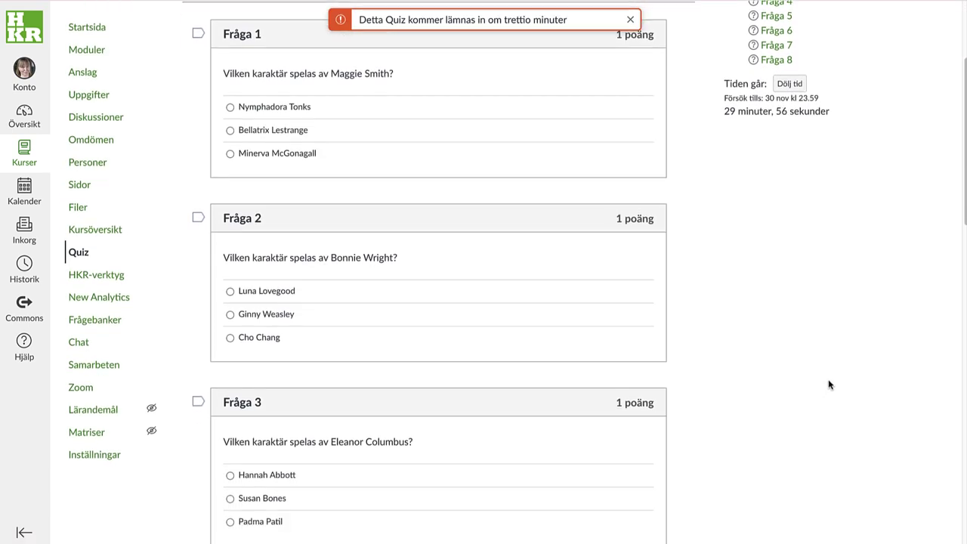